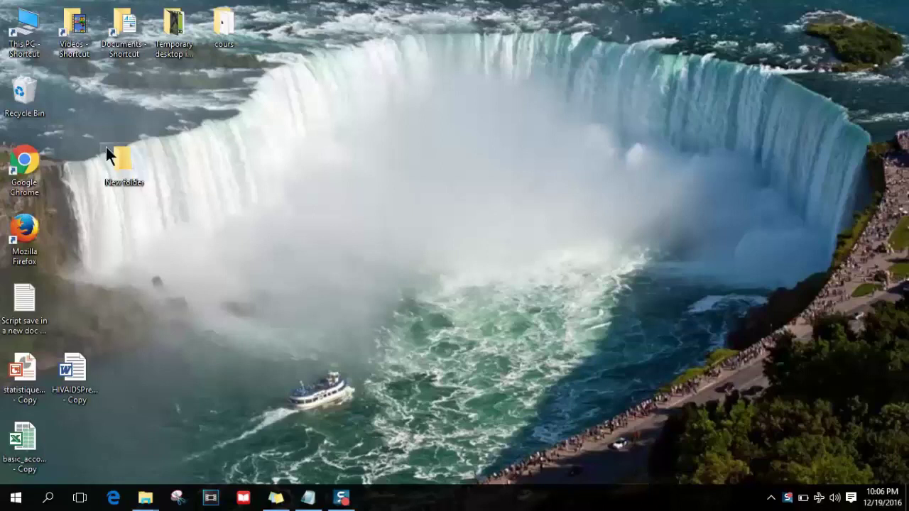
Open New folder full screen and unblock the basic_accounting_sample Excel file via Properties.
{"action": "double_click", "coordinate": [107, 165]}
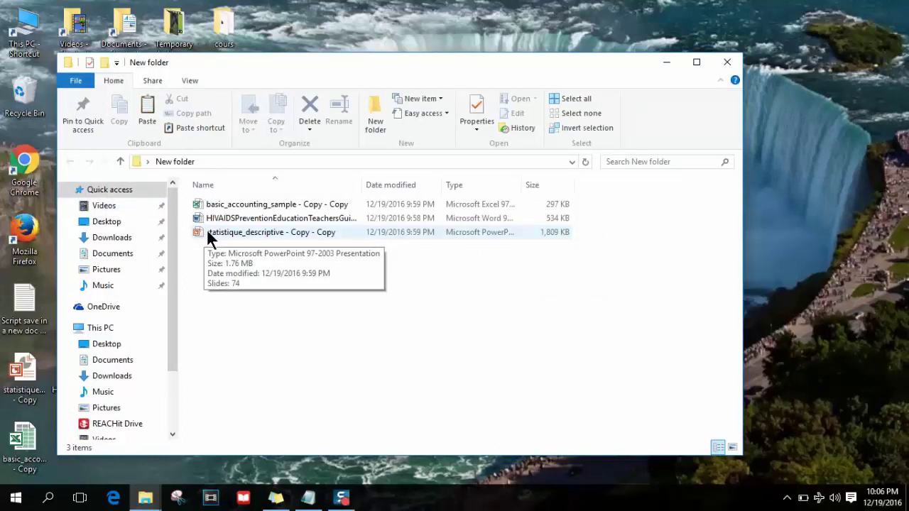
{"action": "left_click", "coordinate": [699, 62]}
{"action": "left_click", "coordinate": [250, 142]}
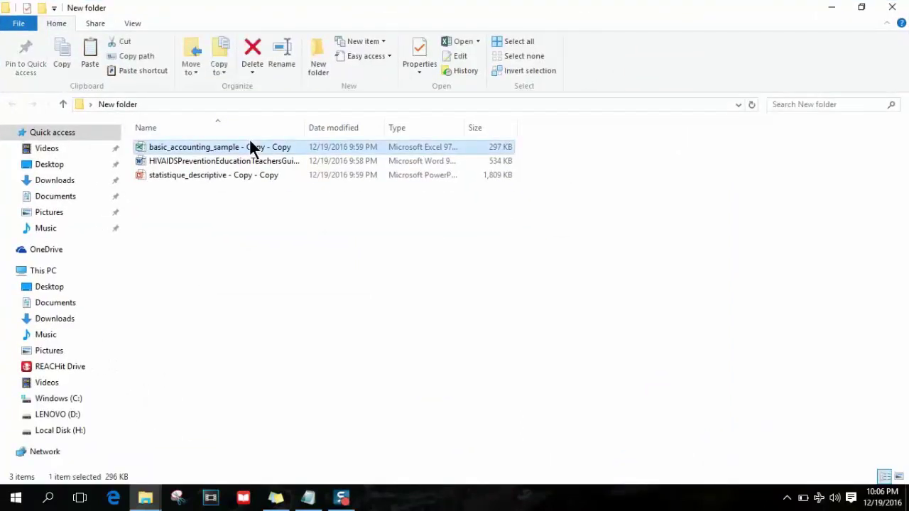
{"action": "right_click", "coordinate": [249, 145]}
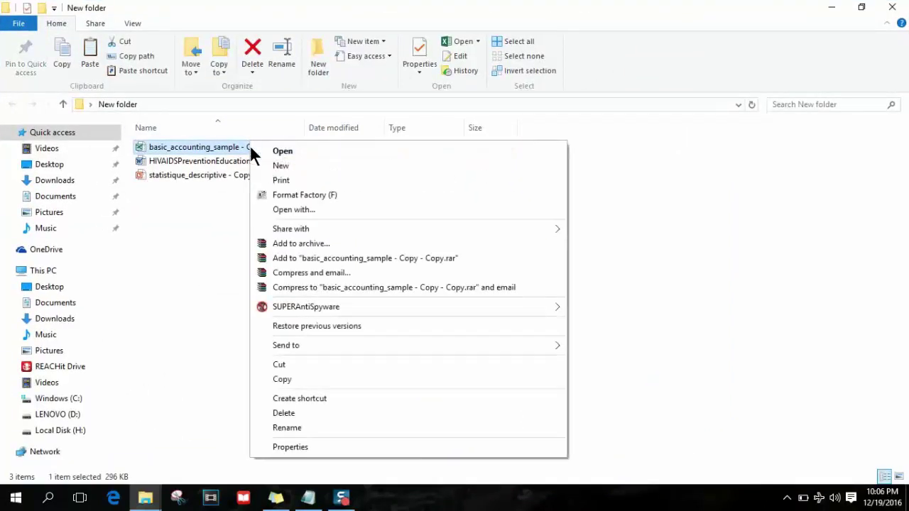
{"action": "left_click", "coordinate": [325, 447]}
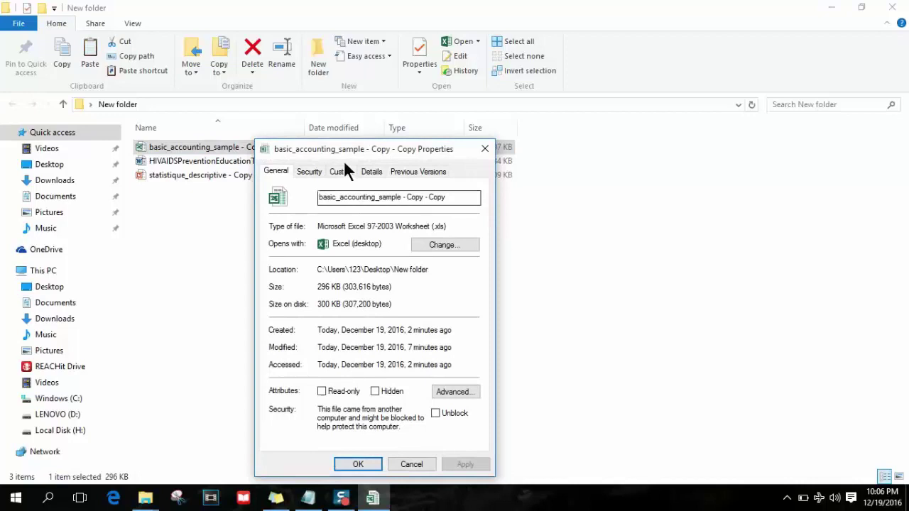
{"action": "left_click_drag", "start_coordinate": [335, 147], "coordinate": [289, 63]}
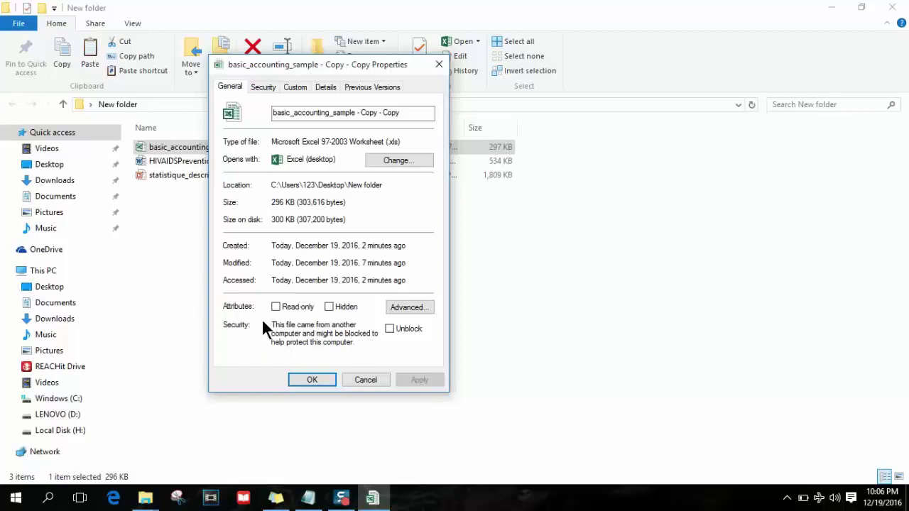
{"action": "left_click", "coordinate": [389, 329]}
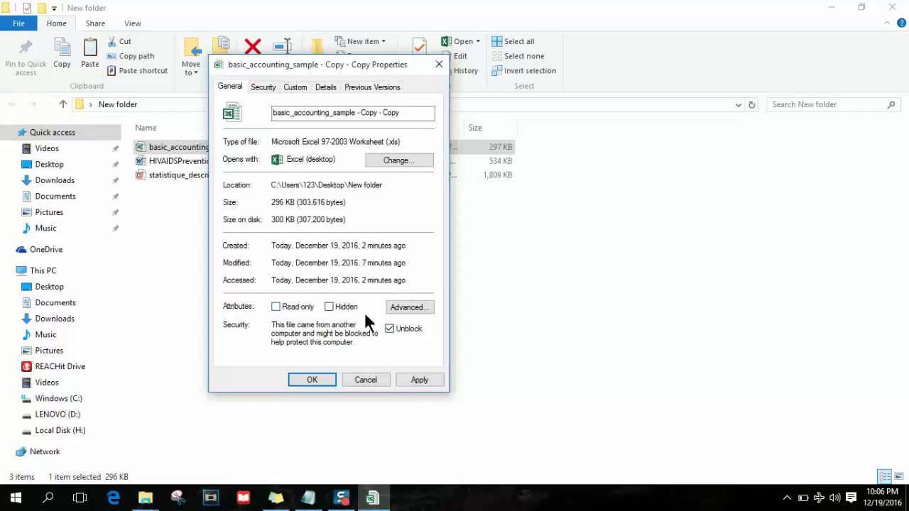
{"action": "left_click", "coordinate": [410, 381]}
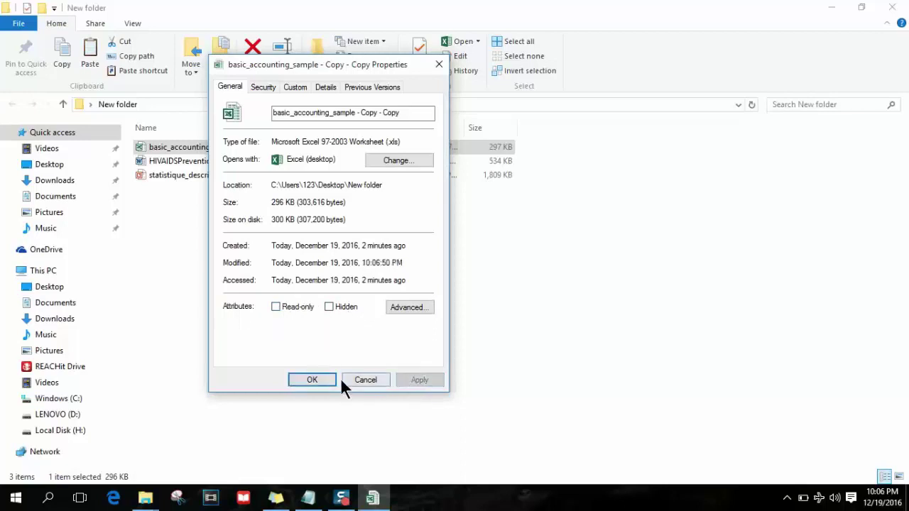
{"action": "left_click", "coordinate": [312, 379]}
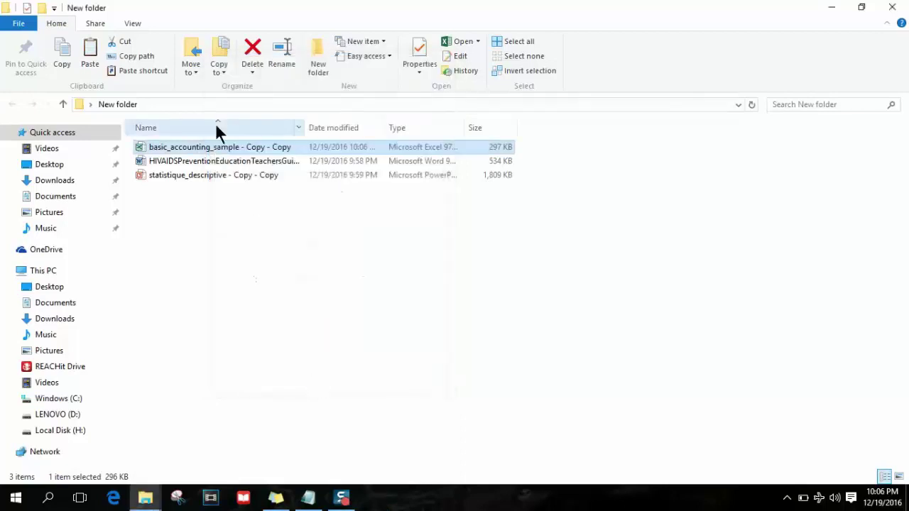
Unblock the HIVAIDS teachers' guide Word document through its Properties and apply it.
{"action": "left_click", "coordinate": [215, 162]}
{"action": "right_click", "coordinate": [216, 166]}
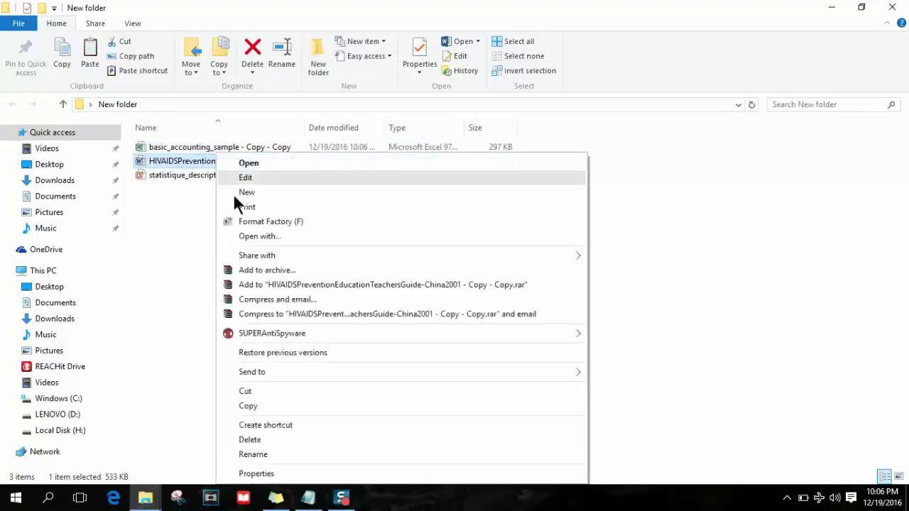
{"action": "left_click", "coordinate": [286, 475]}
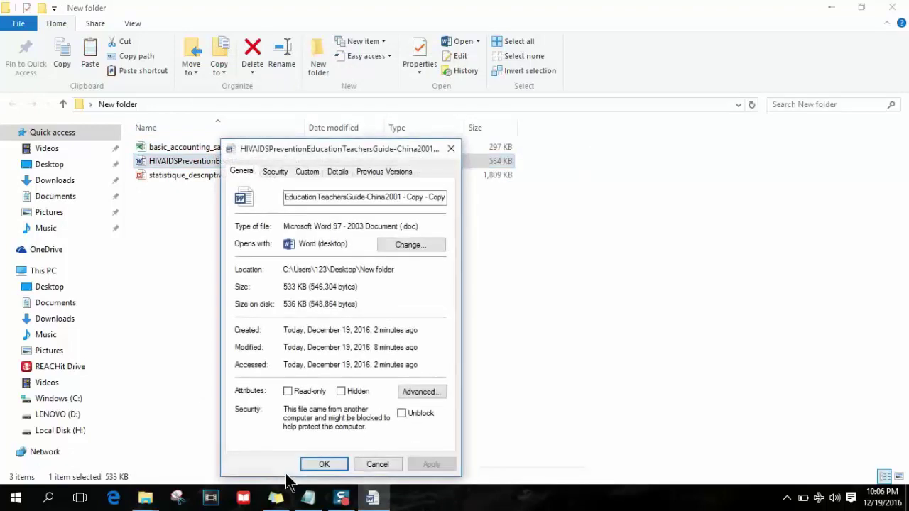
{"action": "left_click_drag", "start_coordinate": [314, 144], "coordinate": [321, 2]}
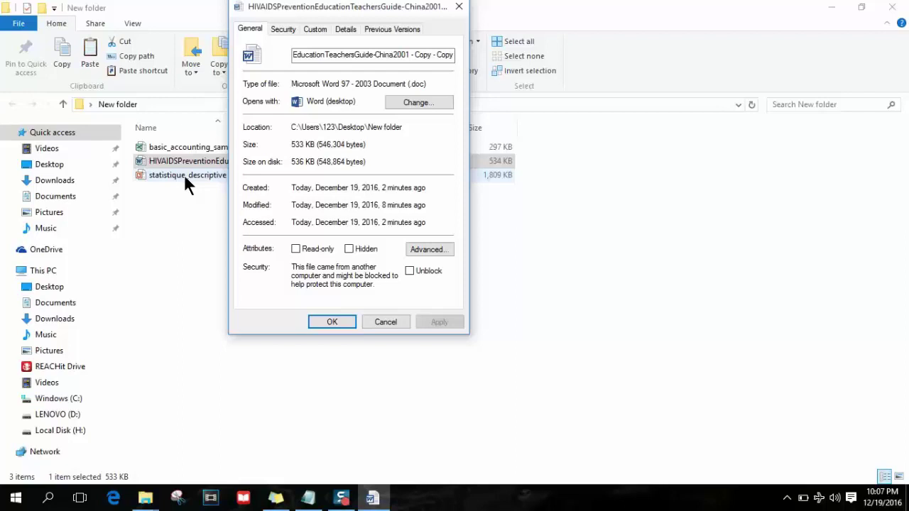
{"action": "left_click", "coordinate": [410, 271]}
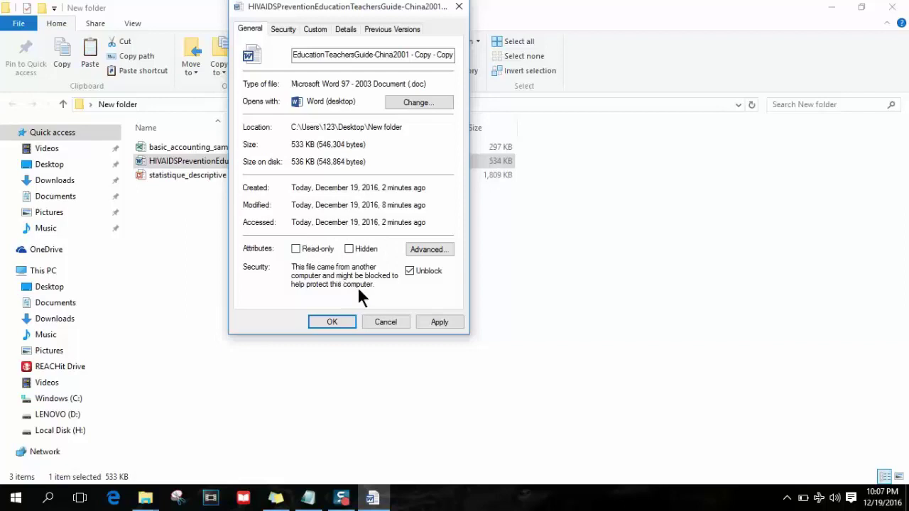
{"action": "left_click", "coordinate": [442, 317]}
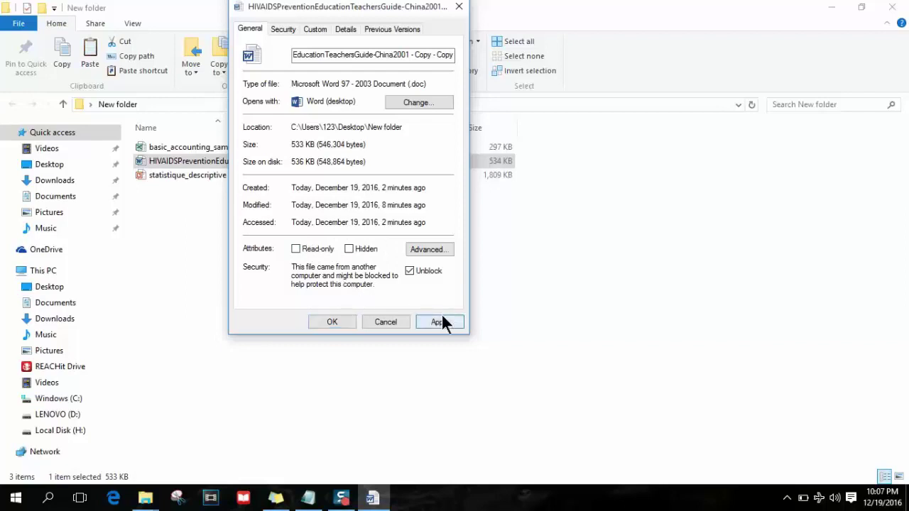
{"action": "left_click", "coordinate": [332, 322]}
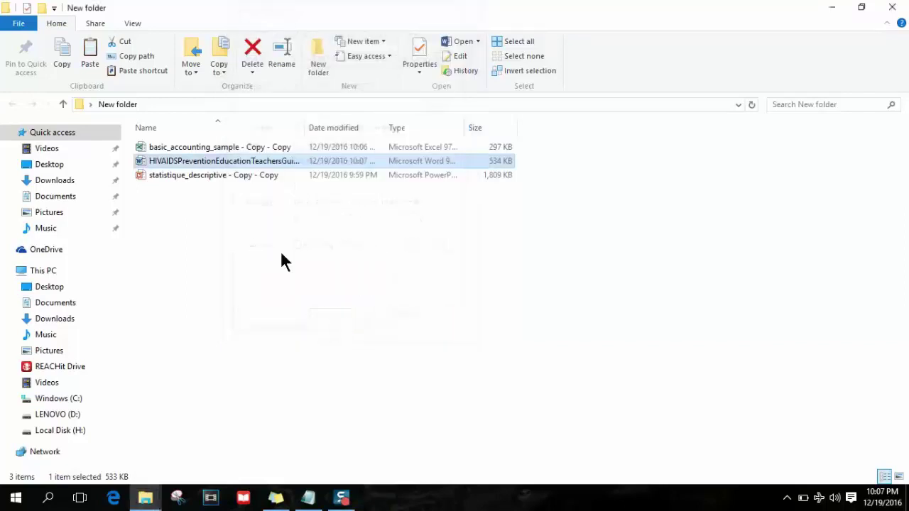
Open and cancel the statistique_descriptive presentation's Properties, then select basic_accounting_sample.
{"action": "left_click", "coordinate": [217, 175]}
{"action": "right_click", "coordinate": [217, 175]}
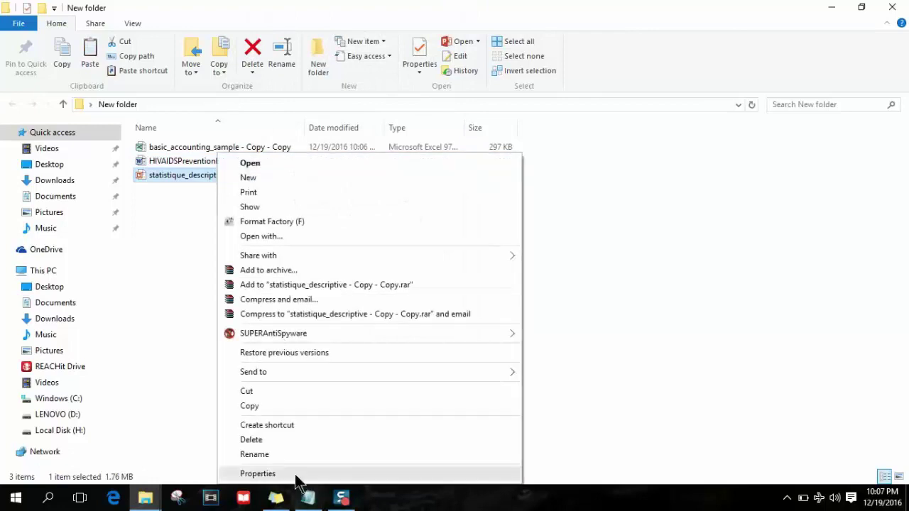
{"action": "left_click", "coordinate": [297, 475]}
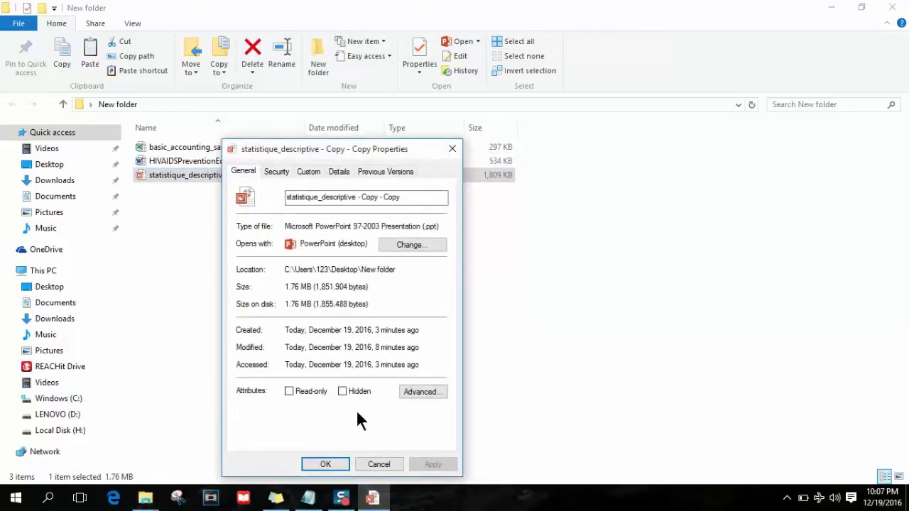
{"action": "left_click", "coordinate": [378, 466]}
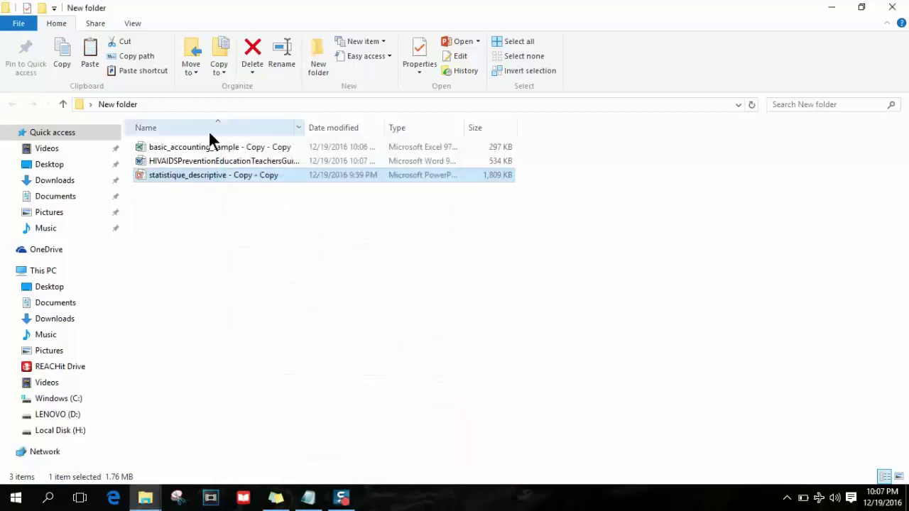
{"action": "left_click", "coordinate": [220, 151]}
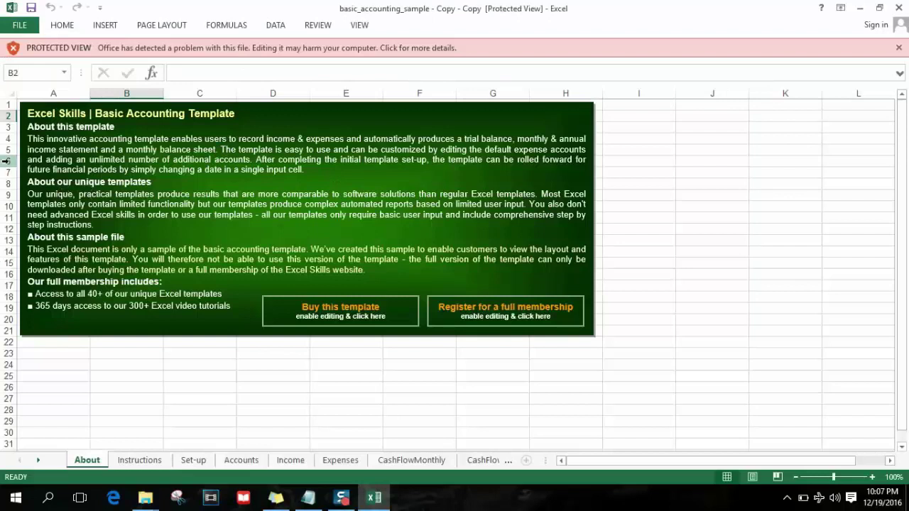
View the Instructions, Set-up, Accounts, Income, Expenses, CashFlowMonthly and CashFlowAnnual sheets.
{"action": "left_click", "coordinate": [131, 464]}
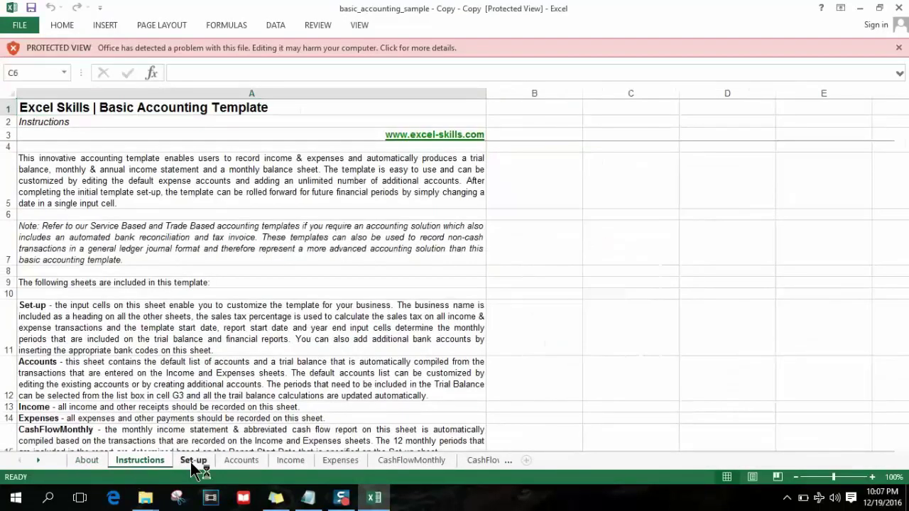
{"action": "left_click", "coordinate": [190, 462]}
{"action": "left_click", "coordinate": [242, 462]}
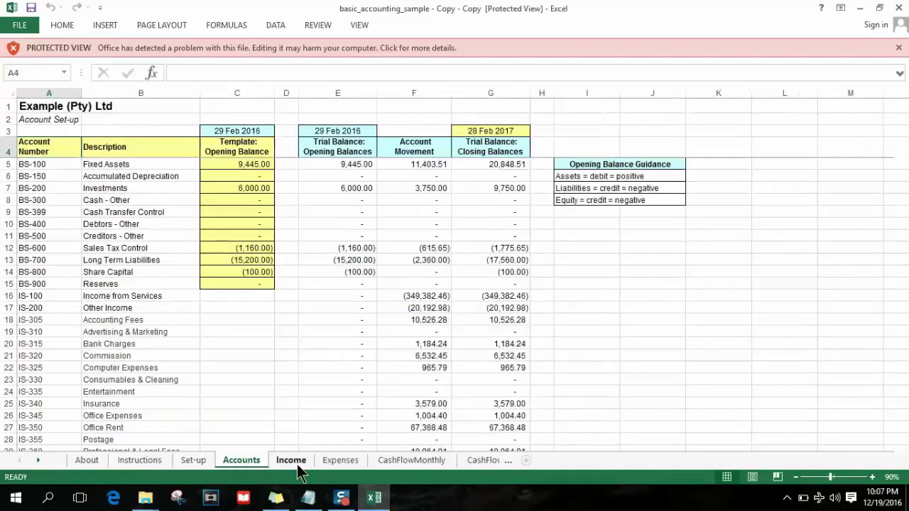
{"action": "left_click", "coordinate": [298, 467]}
{"action": "left_click", "coordinate": [338, 464]}
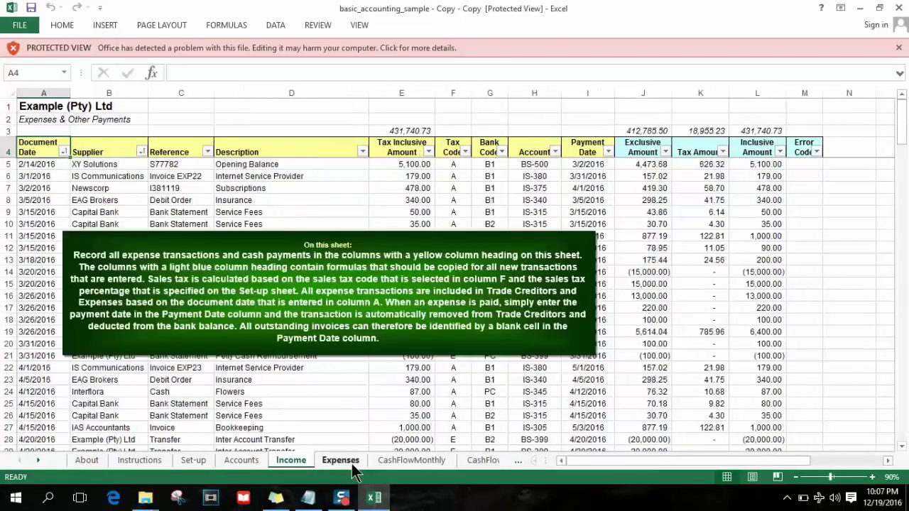
{"action": "left_click", "coordinate": [400, 459]}
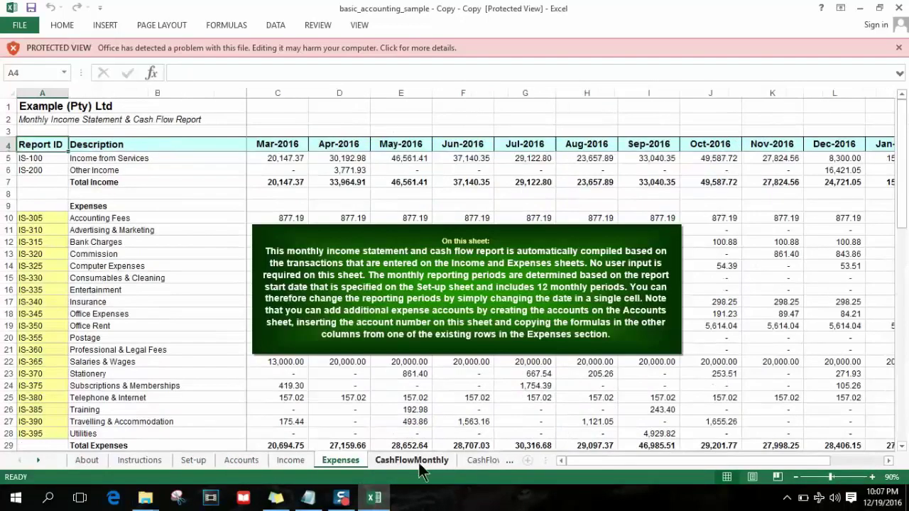
{"action": "left_click", "coordinate": [488, 462]}
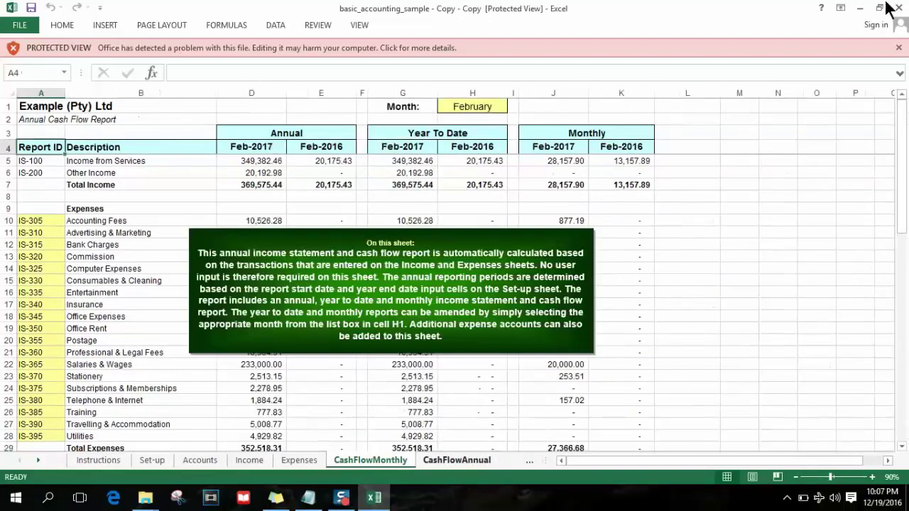
Restore down the workbook window, switch between windows, and close the accounting workbook.
{"action": "left_click", "coordinate": [880, 8]}
{"action": "left_click", "coordinate": [772, 65]}
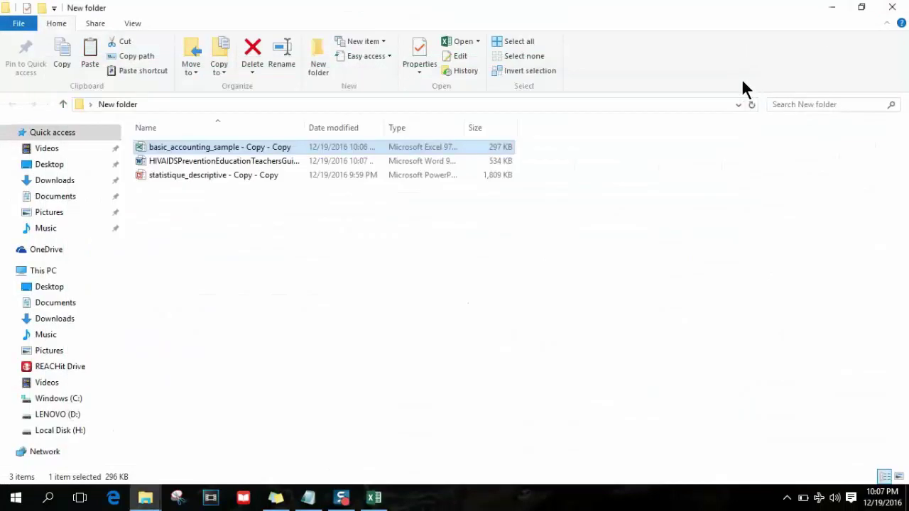
{"action": "left_click", "coordinate": [374, 497]}
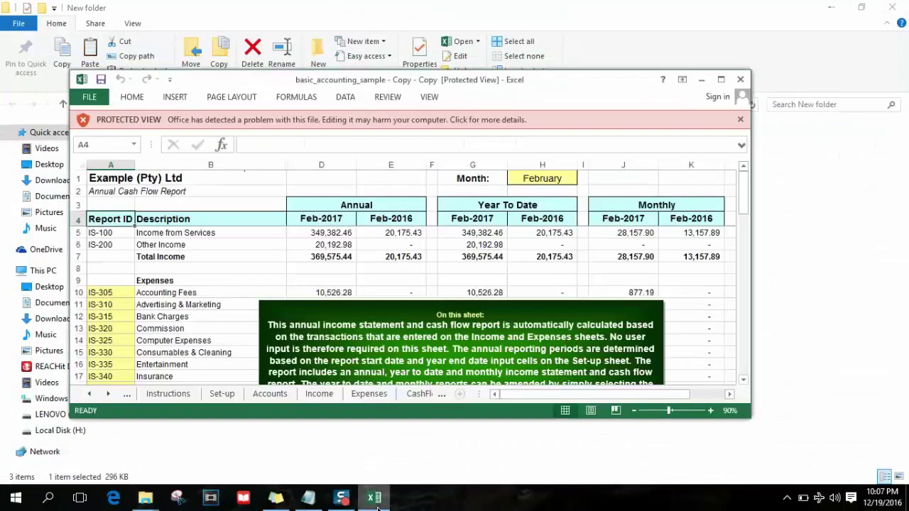
{"action": "left_click", "coordinate": [740, 80]}
Open the HIVAIDS teacher's guide in Word, scroll through its pages, and close it.
{"action": "double_click", "coordinate": [200, 160]}
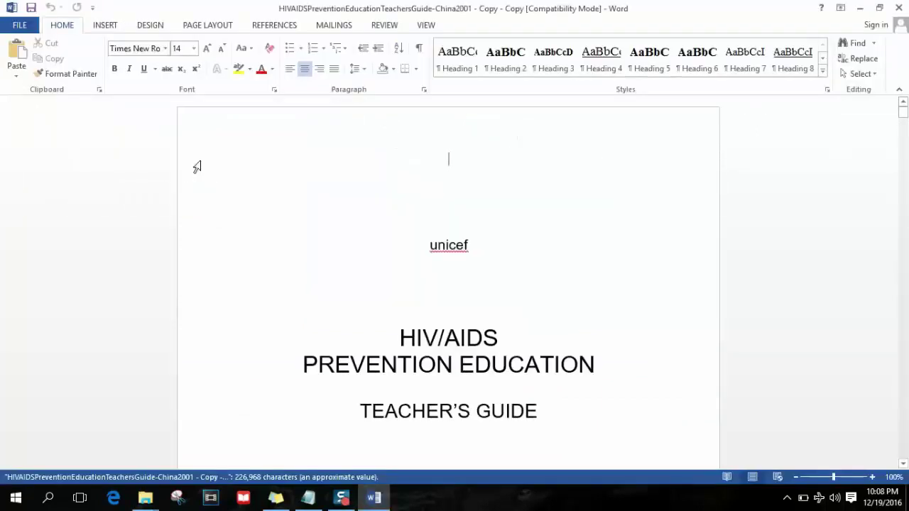
{"action": "left_click_drag", "start_coordinate": [903, 124], "coordinate": [887, 367]}
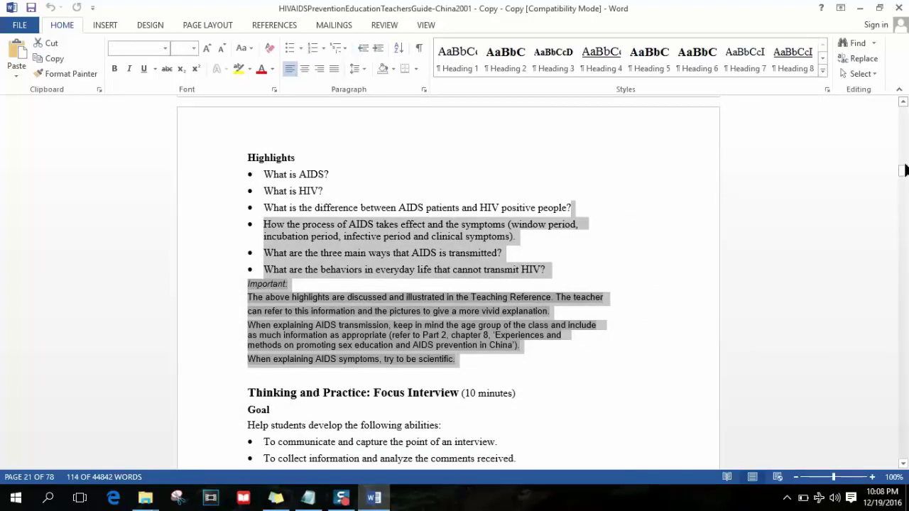
{"action": "left_click_drag", "start_coordinate": [904, 169], "coordinate": [903, 398]}
{"action": "left_click", "coordinate": [892, 8]}
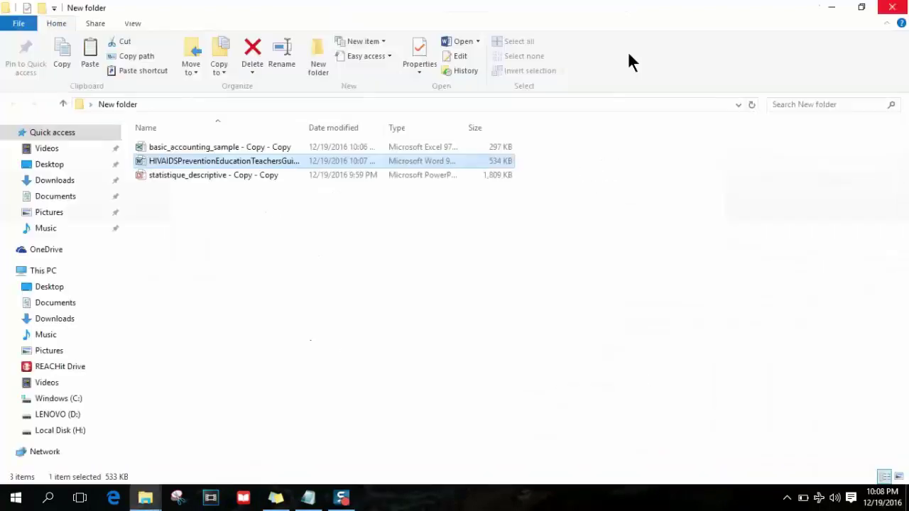
Open statistique_descriptive in PowerPoint, view slides 2 and 3, and close it.
{"action": "left_click", "coordinate": [261, 176]}
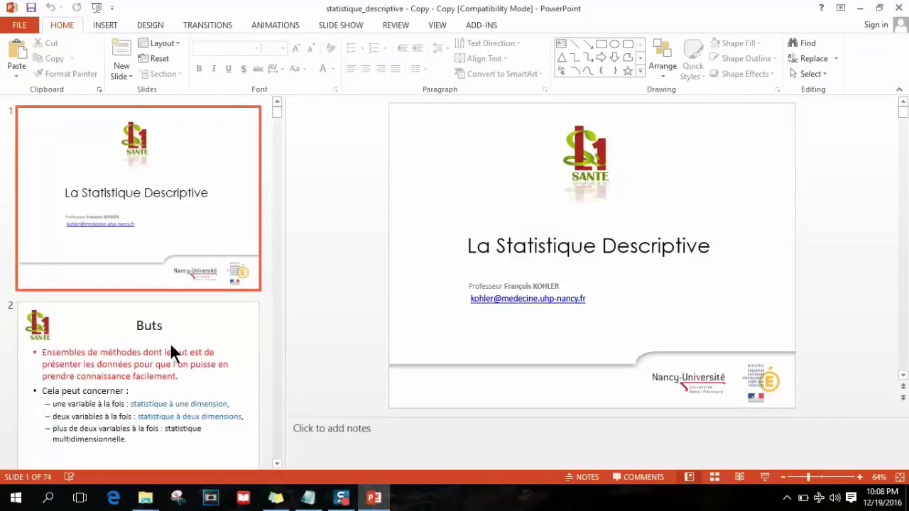
{"action": "left_click", "coordinate": [158, 416]}
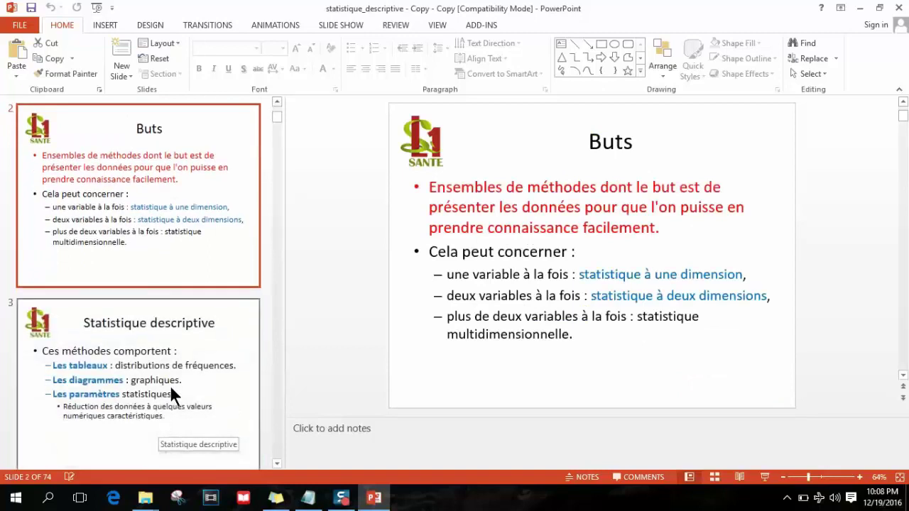
{"action": "left_click", "coordinate": [170, 388]}
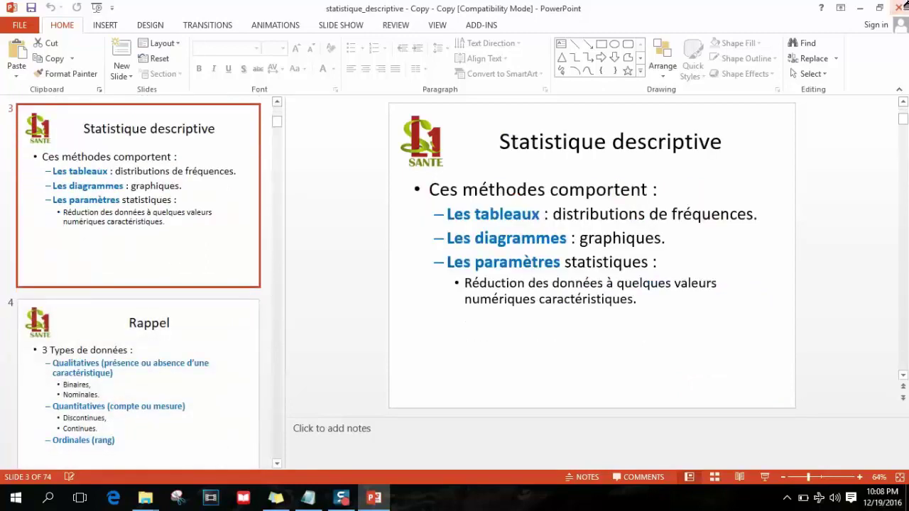
{"action": "left_click", "coordinate": [897, 6]}
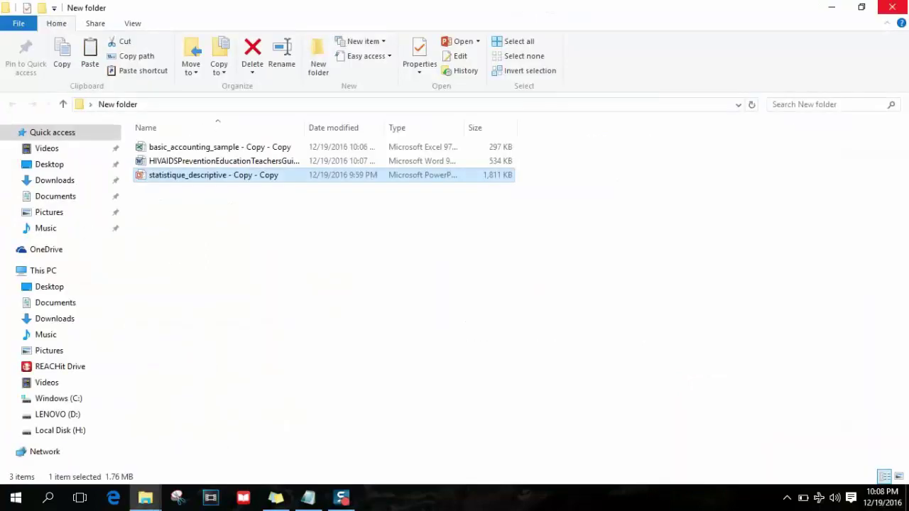
Close the New folder window to return to the desktop.
{"action": "left_click", "coordinate": [902, 7]}
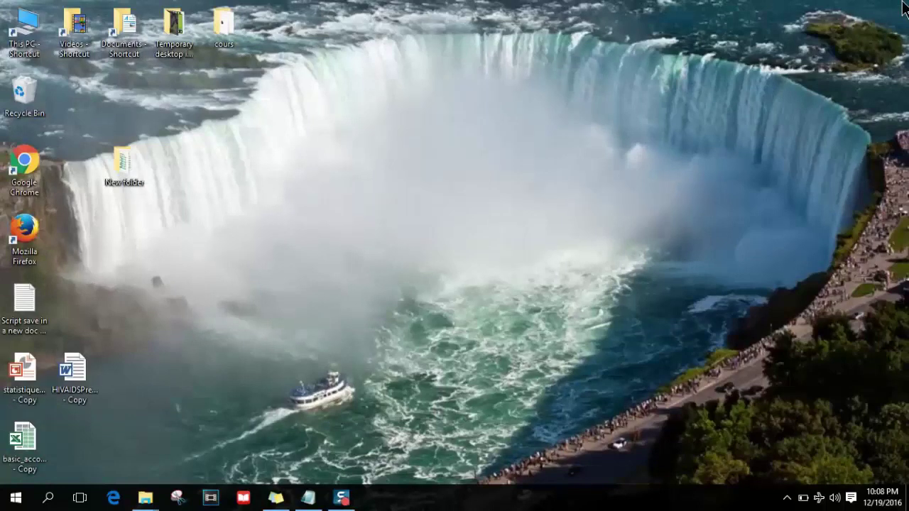